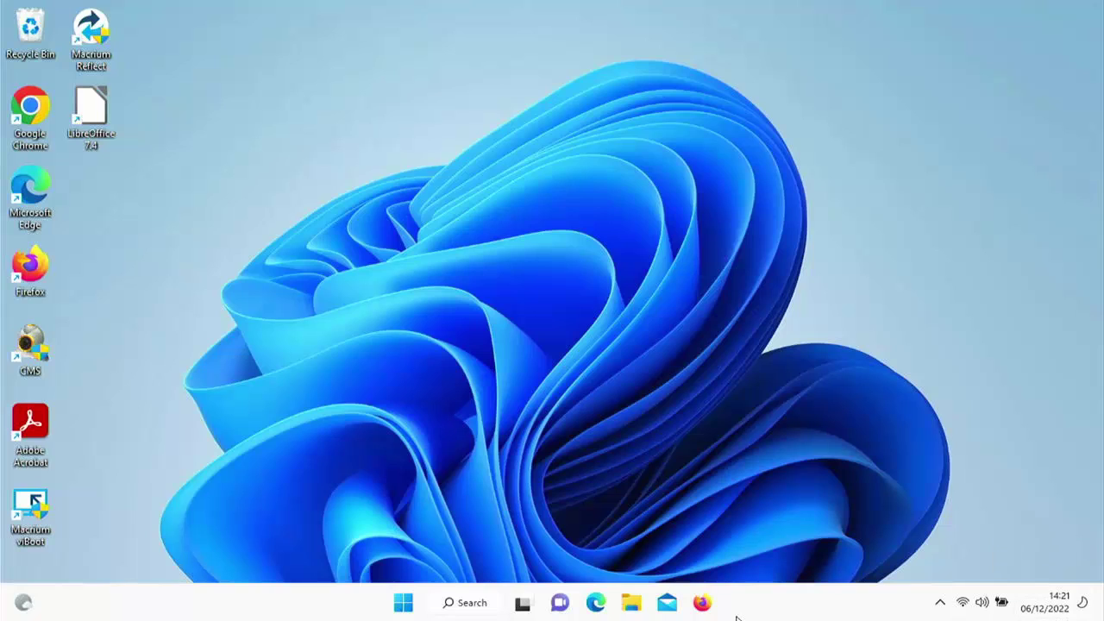
Find the Windows touchpad settings through a search for TOUCHPAD and open the additional touchpad settings
left_click(402, 604)
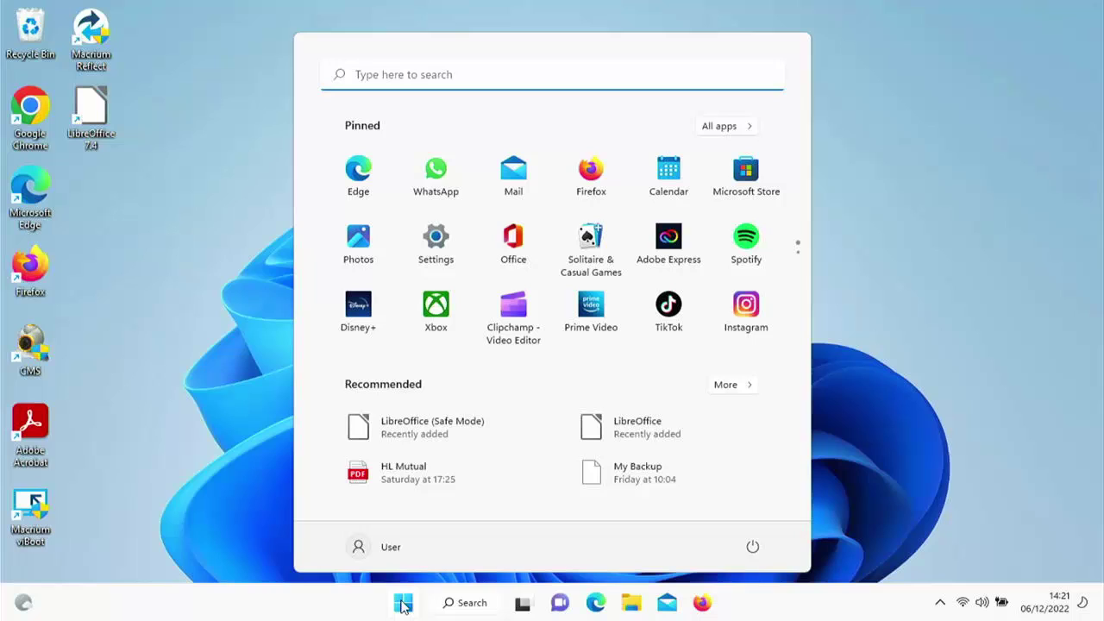
type("TOUCHPAD")
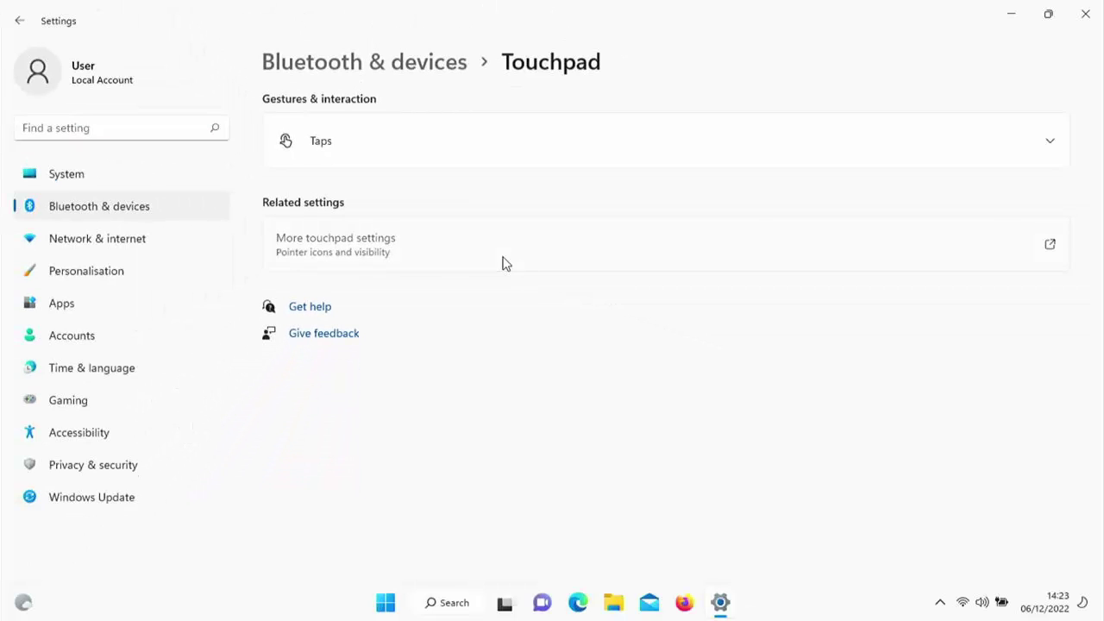
left_click(505, 262)
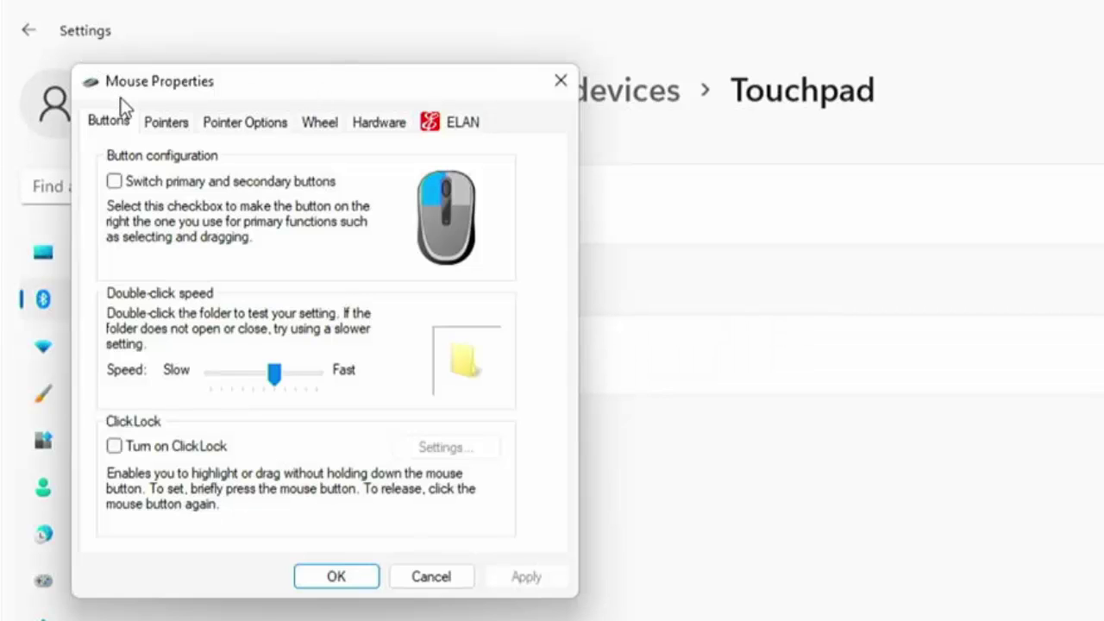
Look through the pointer, pointer options, wheel and hardware properties of the mouse, ending at the ELAN touchpad settings
left_click(170, 127)
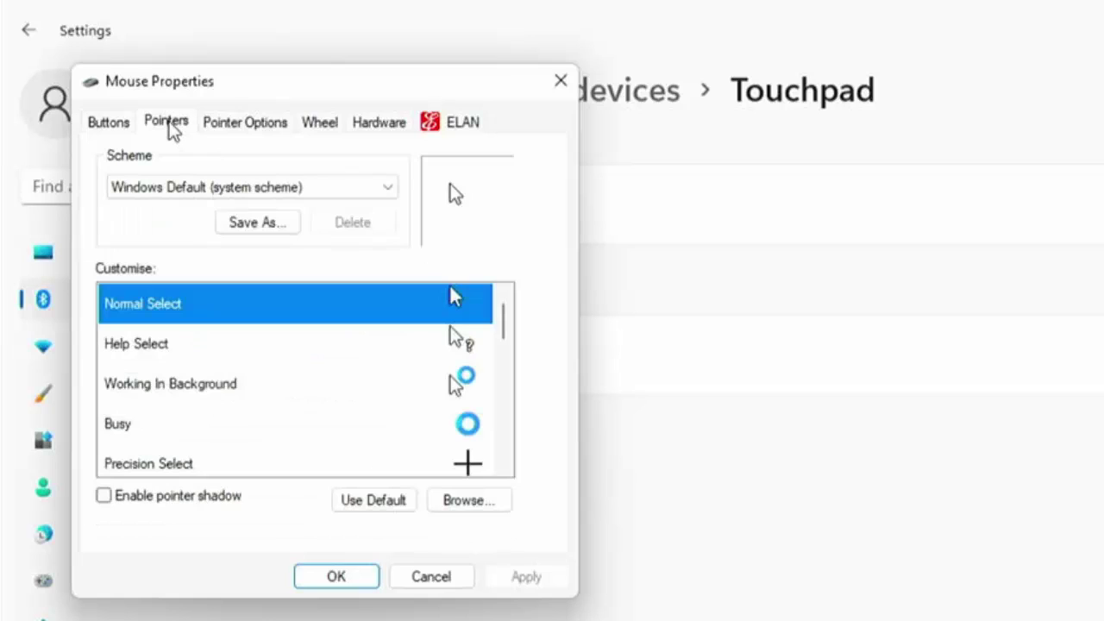
left_click(235, 136)
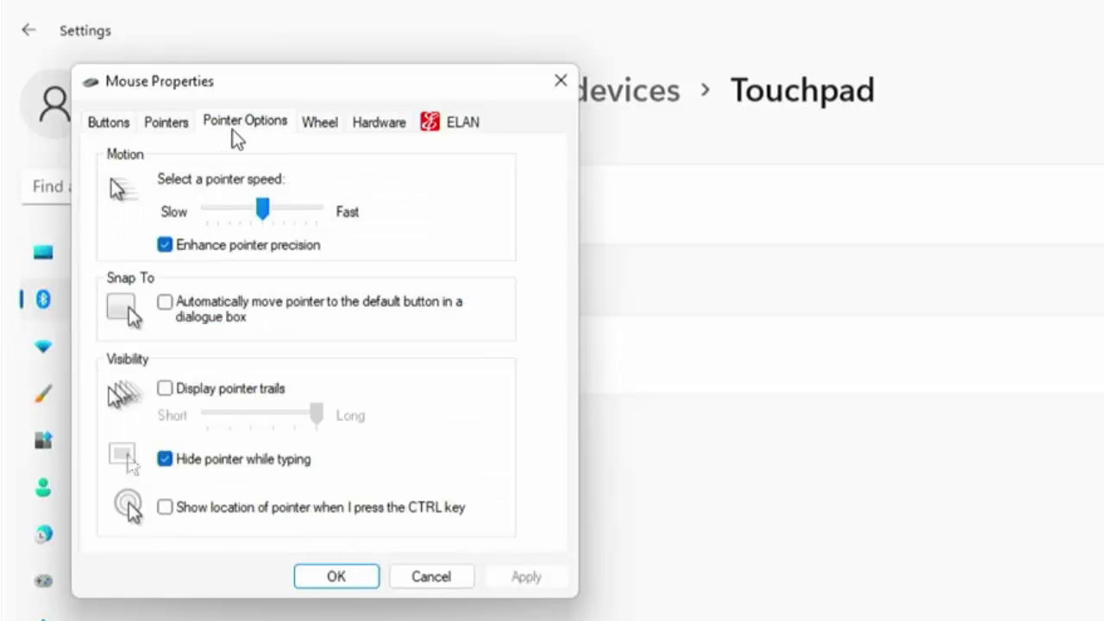
left_click(317, 126)
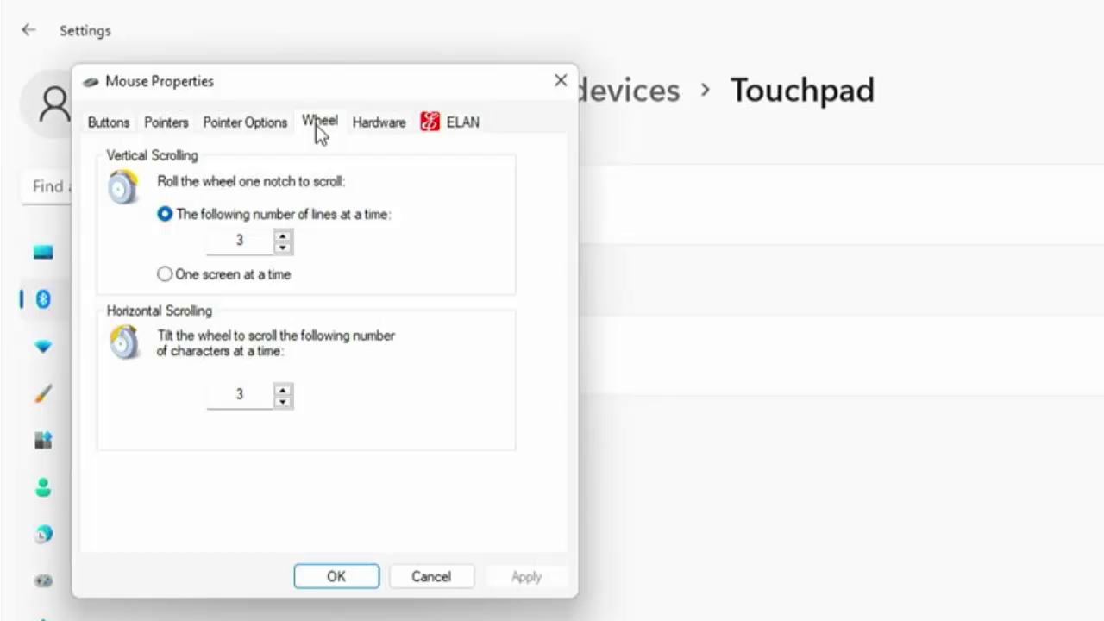
left_click(397, 130)
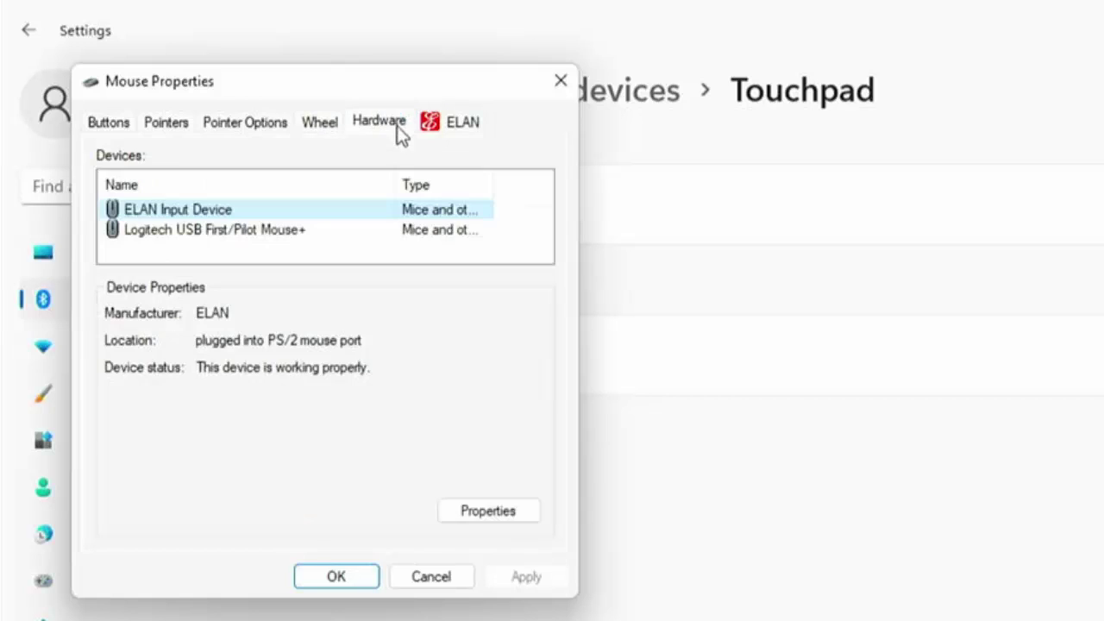
left_click(454, 127)
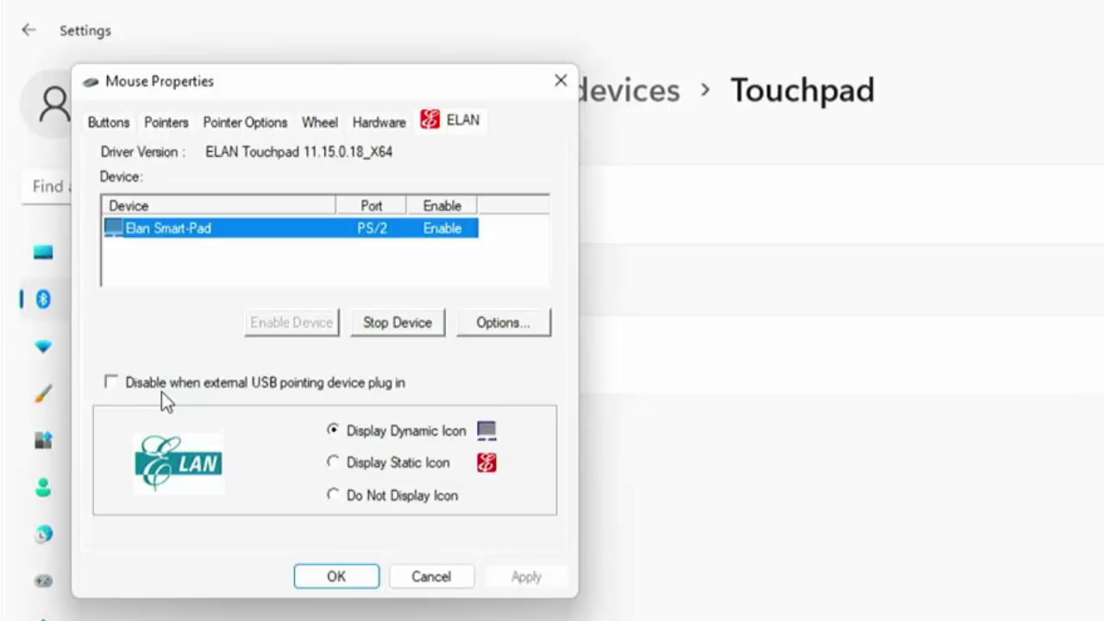
Turn "Disable when external USB pointing device plug in" on and off again, and stop and re-enable the Elan Smart-Pad
left_click(110, 382)
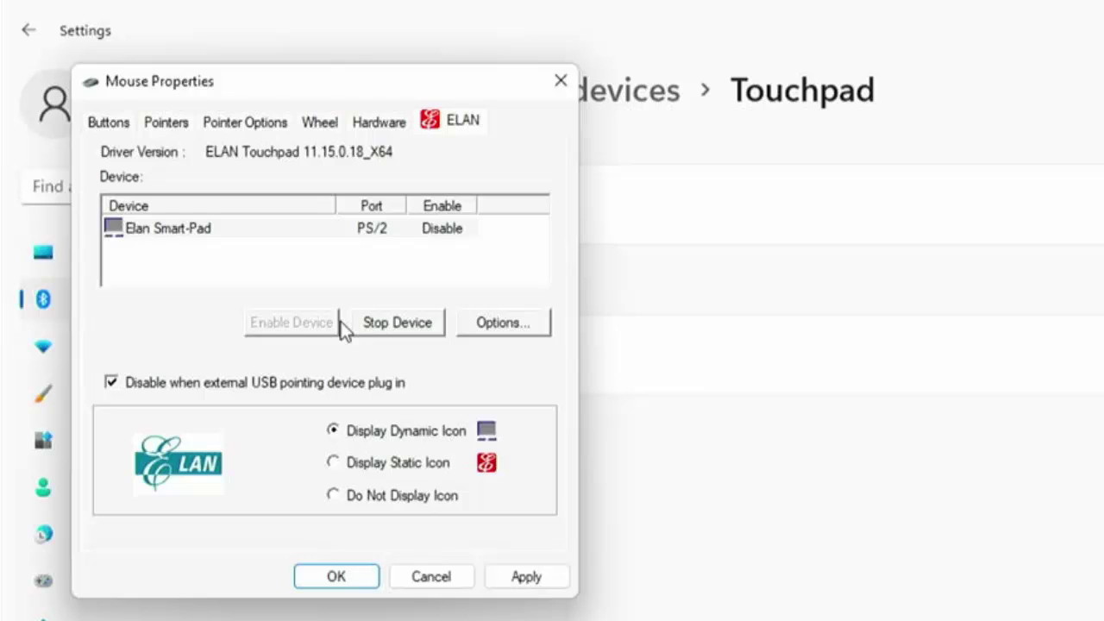
left_click(111, 382)
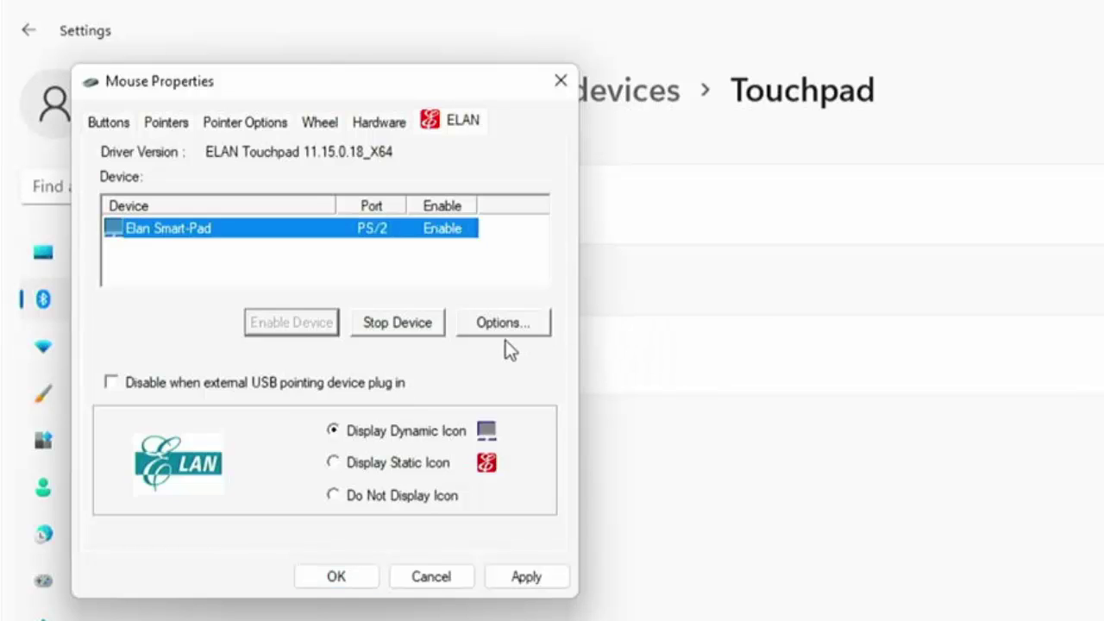
left_click(420, 328)
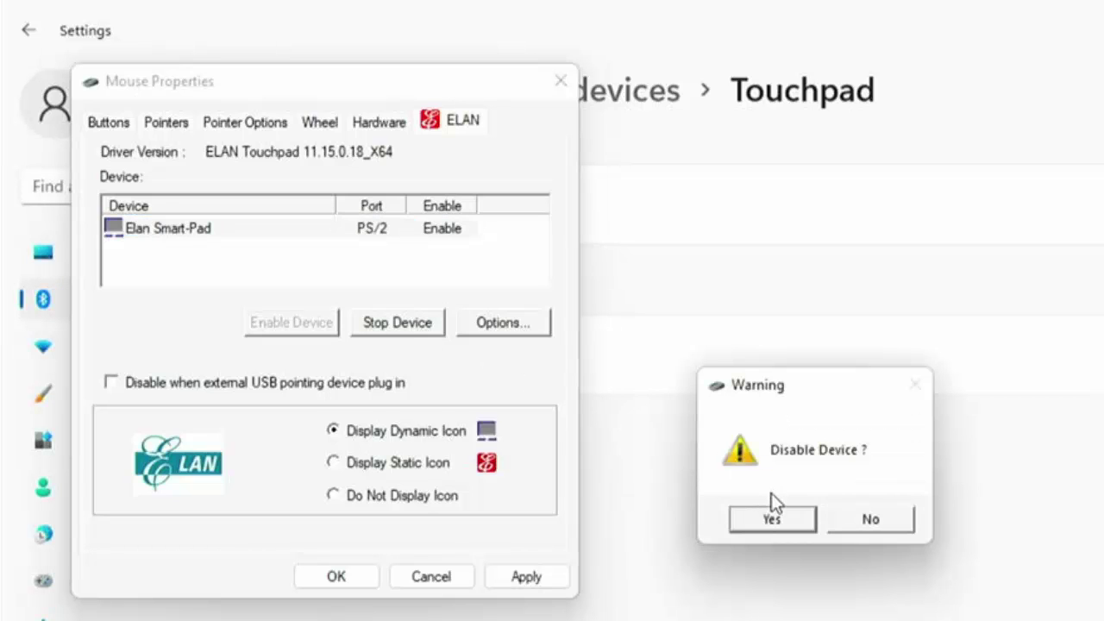
left_click(797, 527)
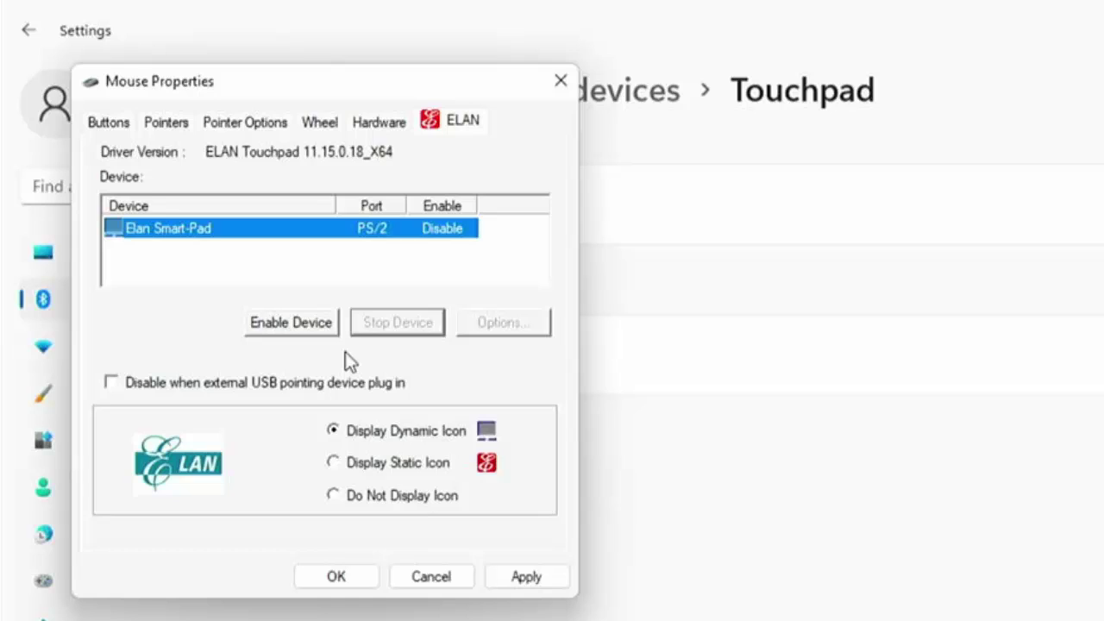
left_click(297, 324)
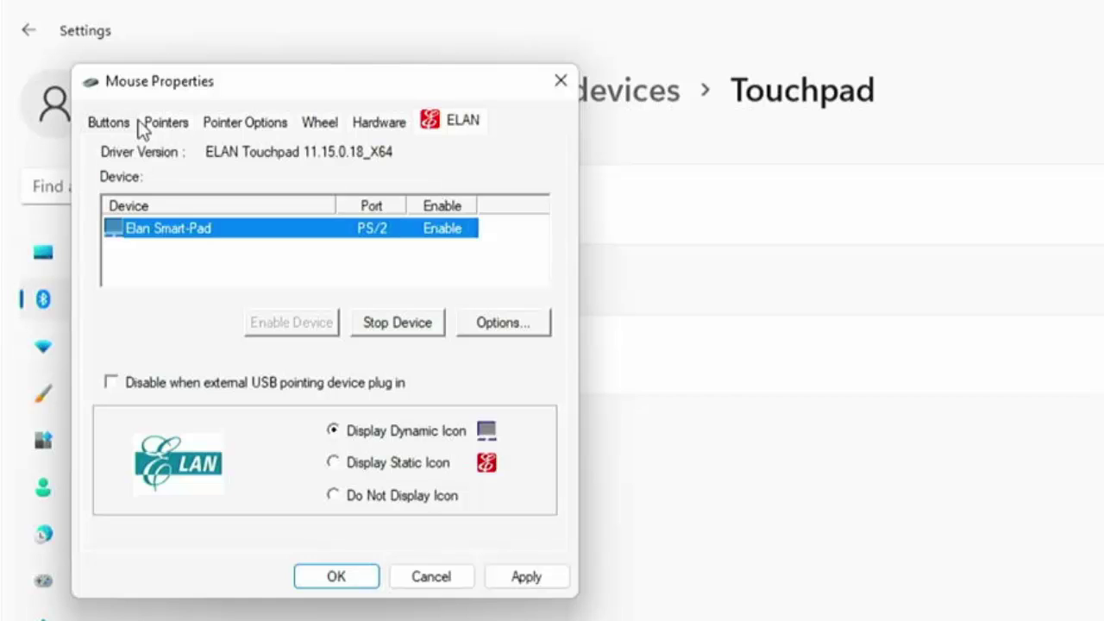
Close the mouse properties and the touchpad settings, and open Device Manager through a search
left_click(561, 83)
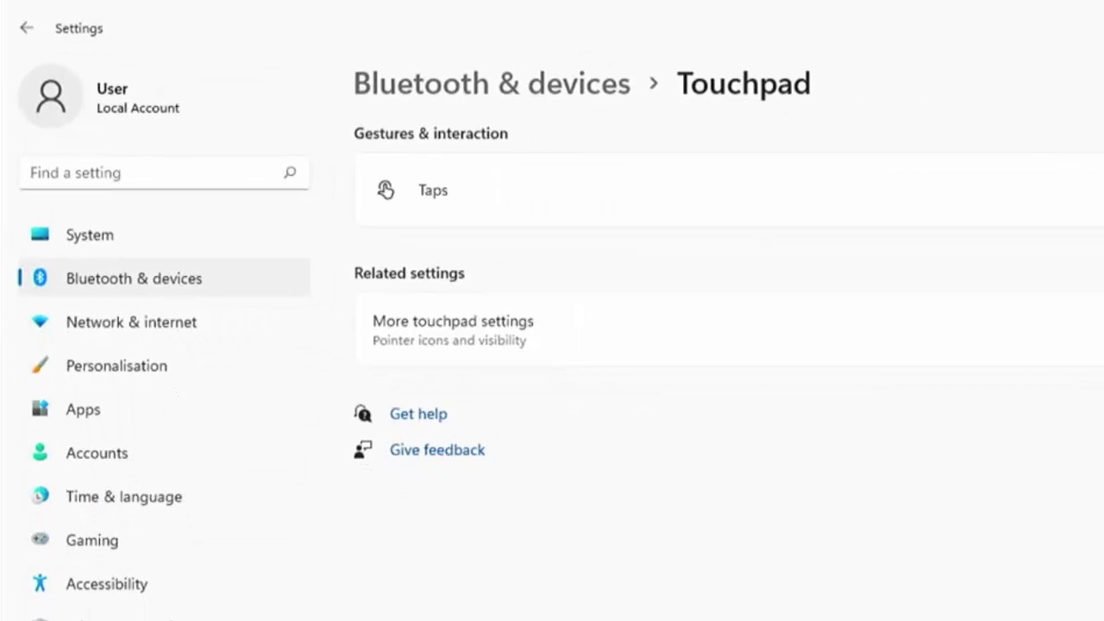
left_click(1088, 13)
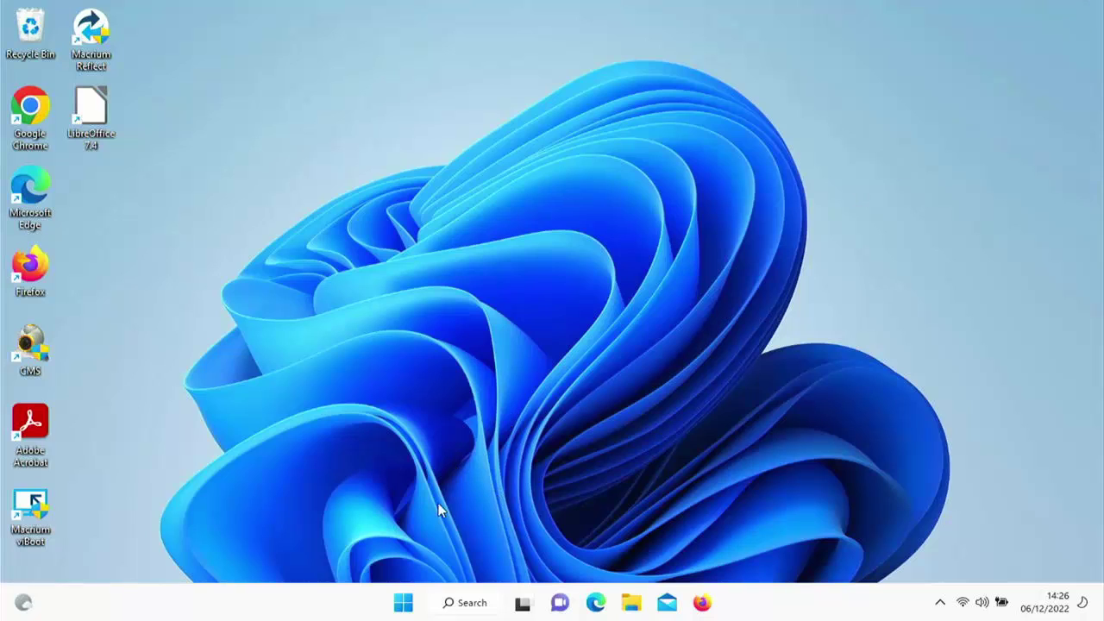
left_click(404, 601)
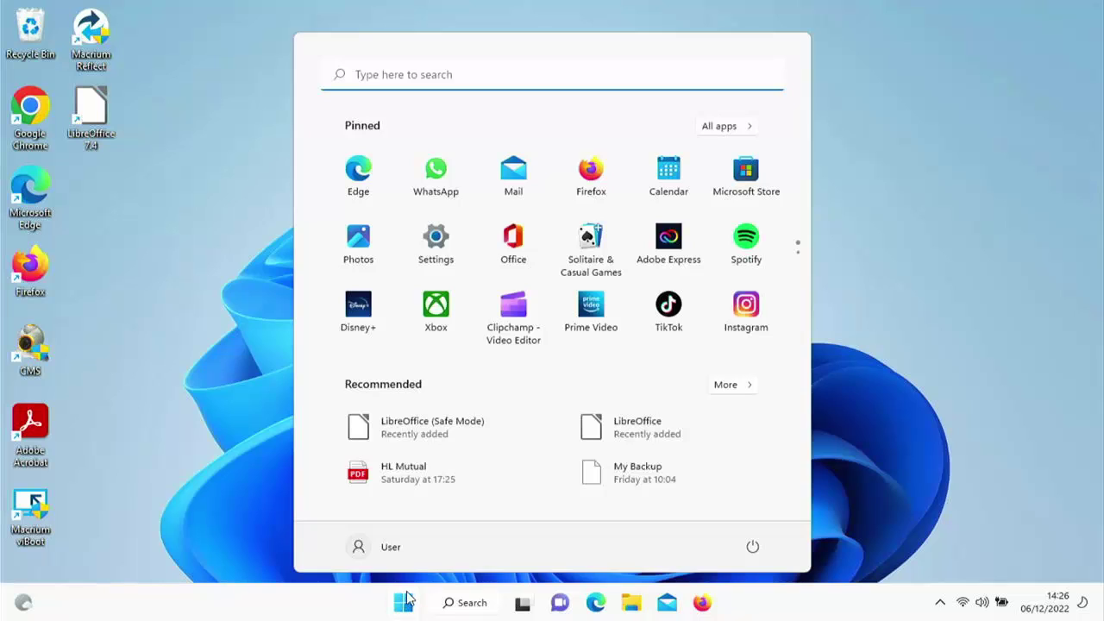
type("DEVICE MAN")
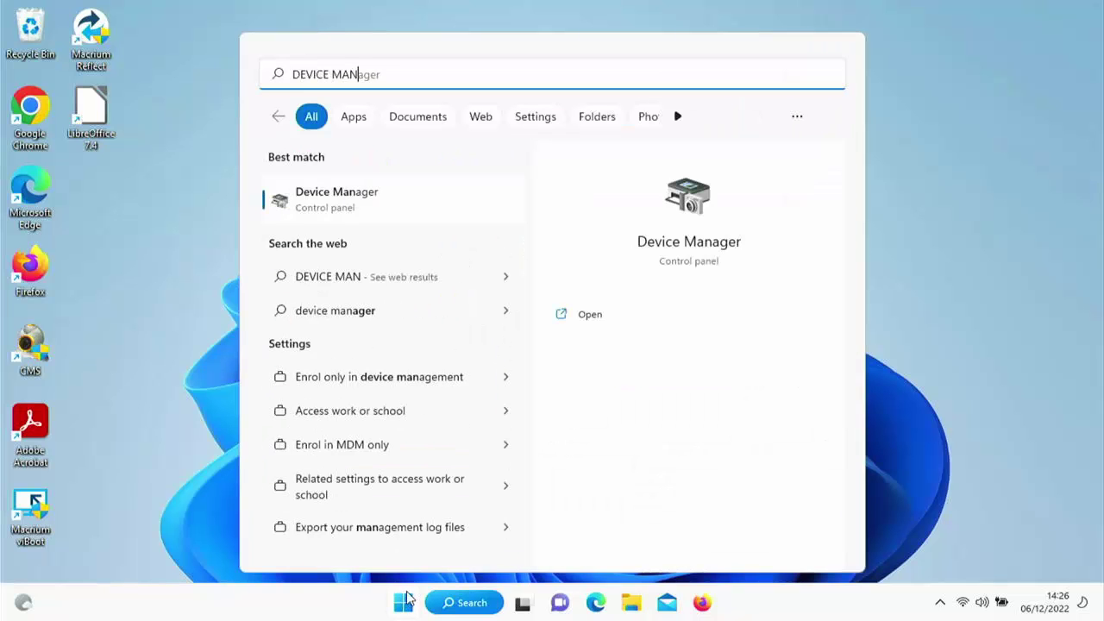
type("GER")
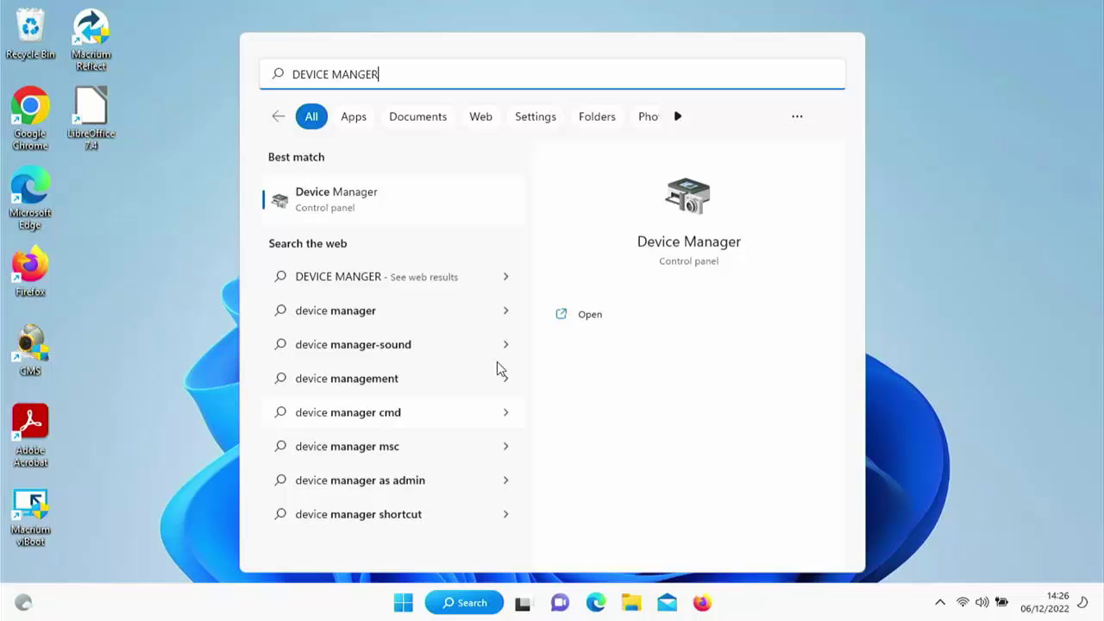
left_click(308, 190)
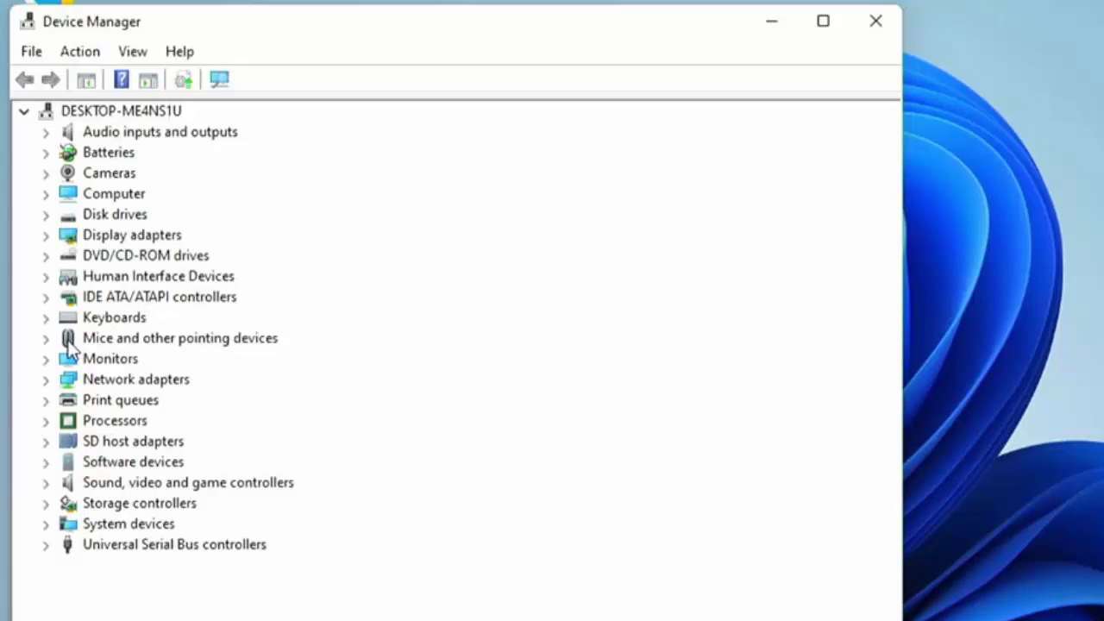
Expand the mice and other pointing devices category and check the actions offered for the ELAN Input Device
left_click(47, 340)
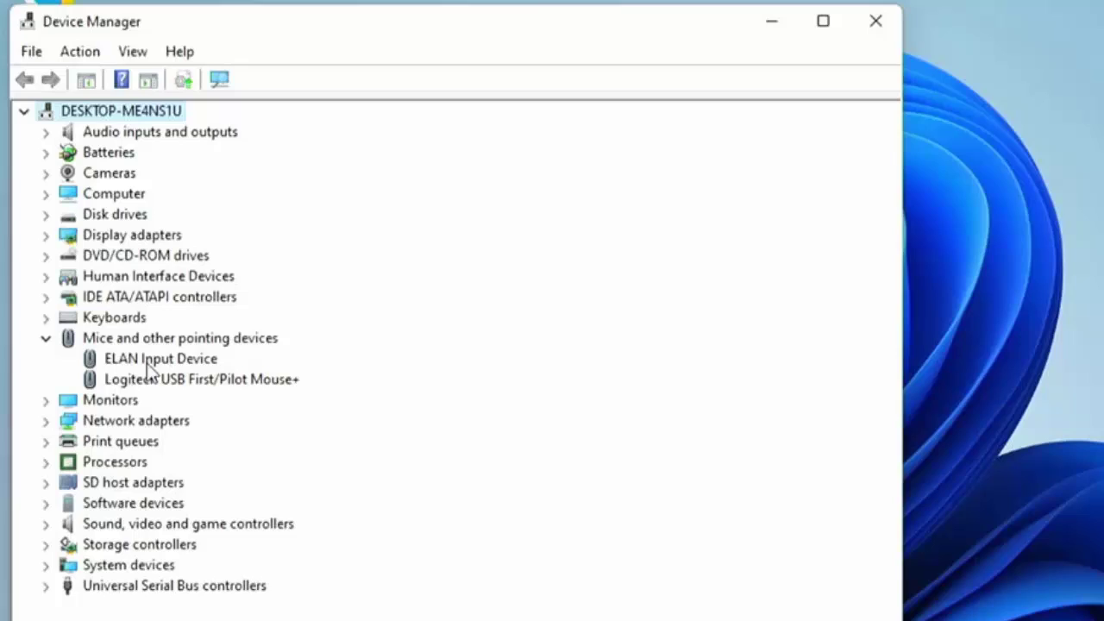
left_click(135, 361)
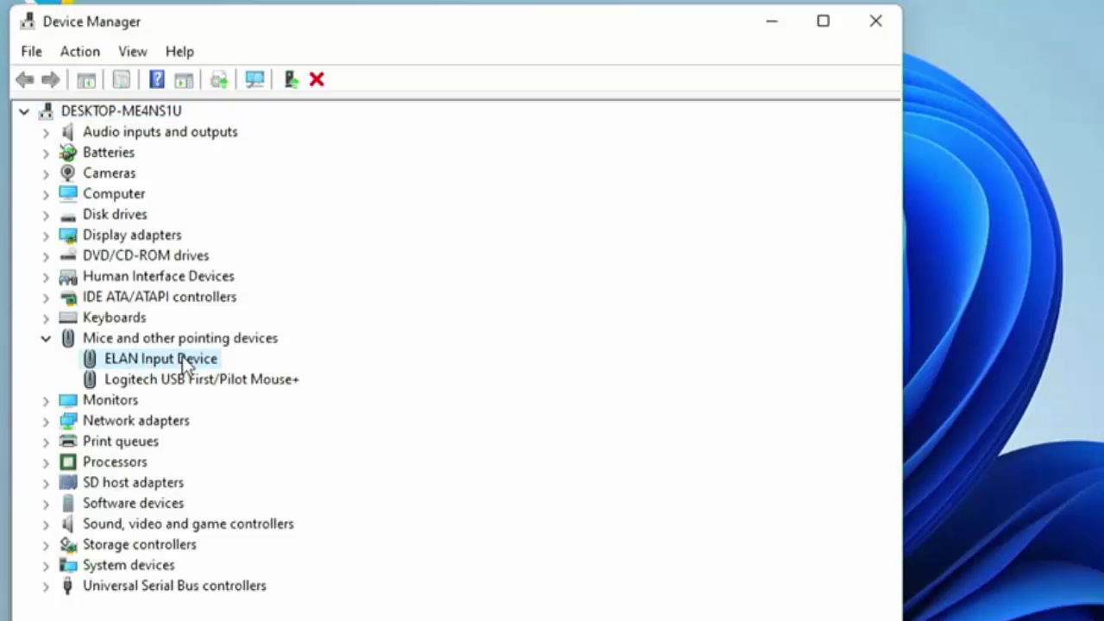
right_click(171, 362)
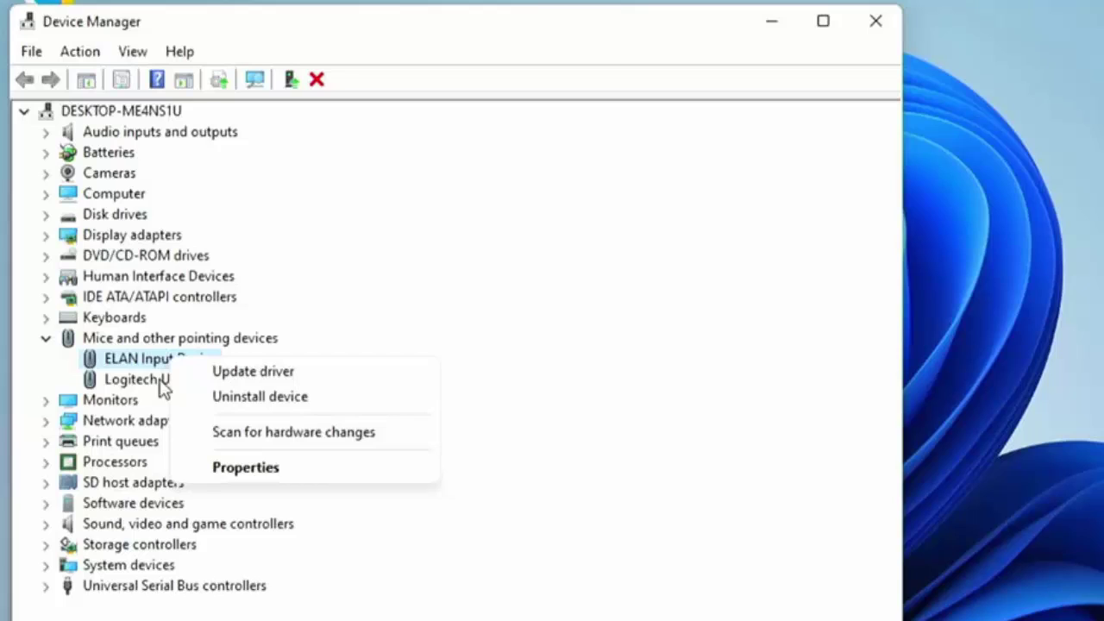
Disable the Logitech USB First/Pilot Mouse+ device and enable it again
left_click(163, 388)
right_click(161, 388)
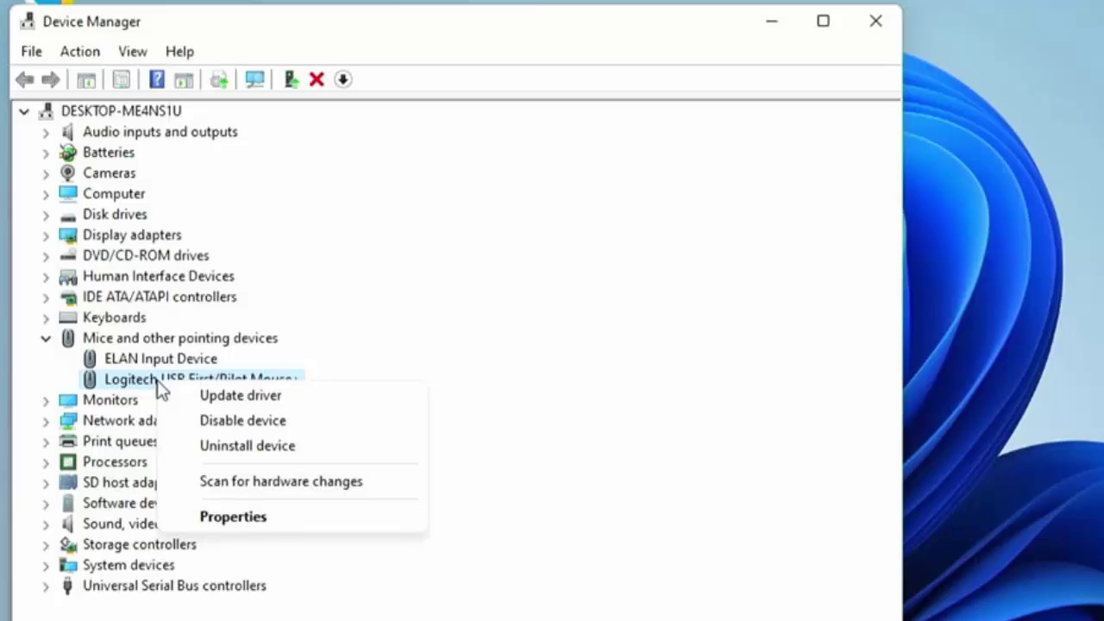
left_click(233, 421)
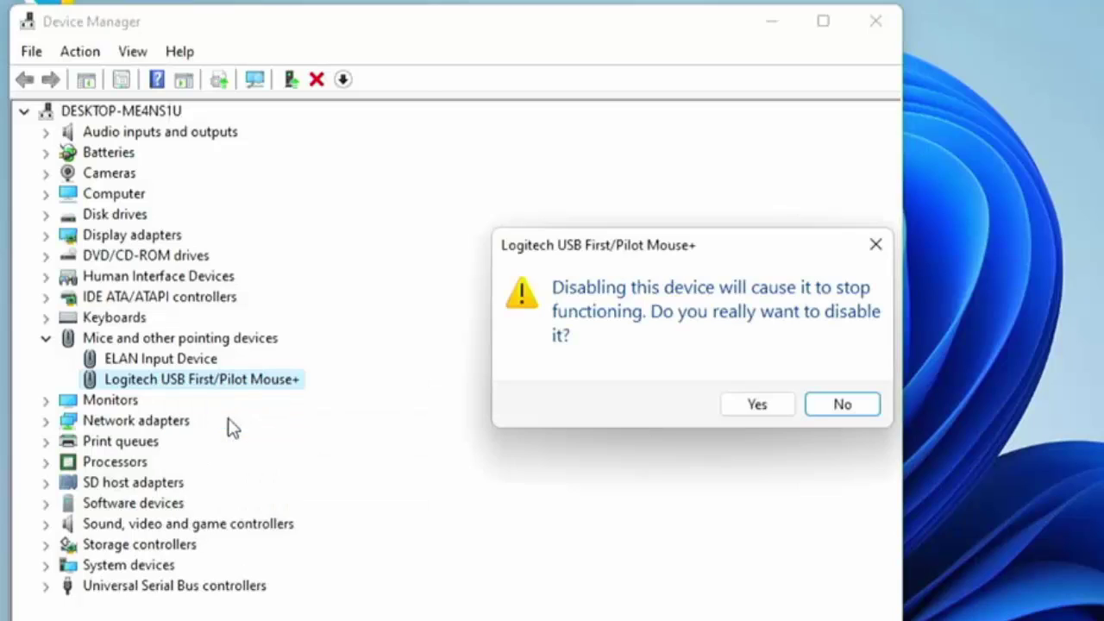
left_click(759, 405)
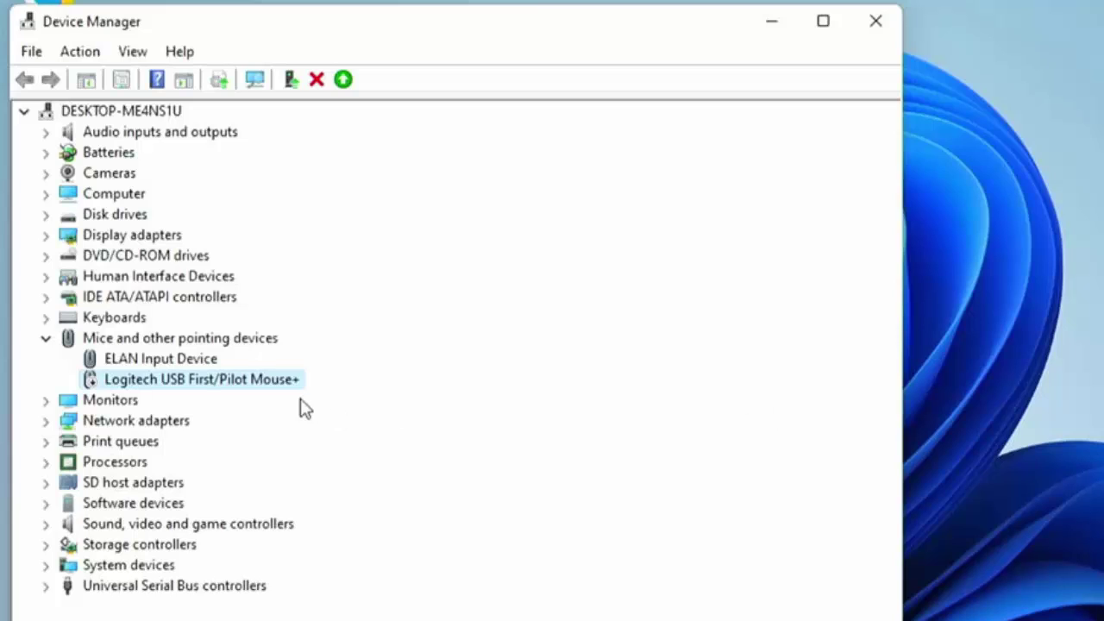
right_click(274, 388)
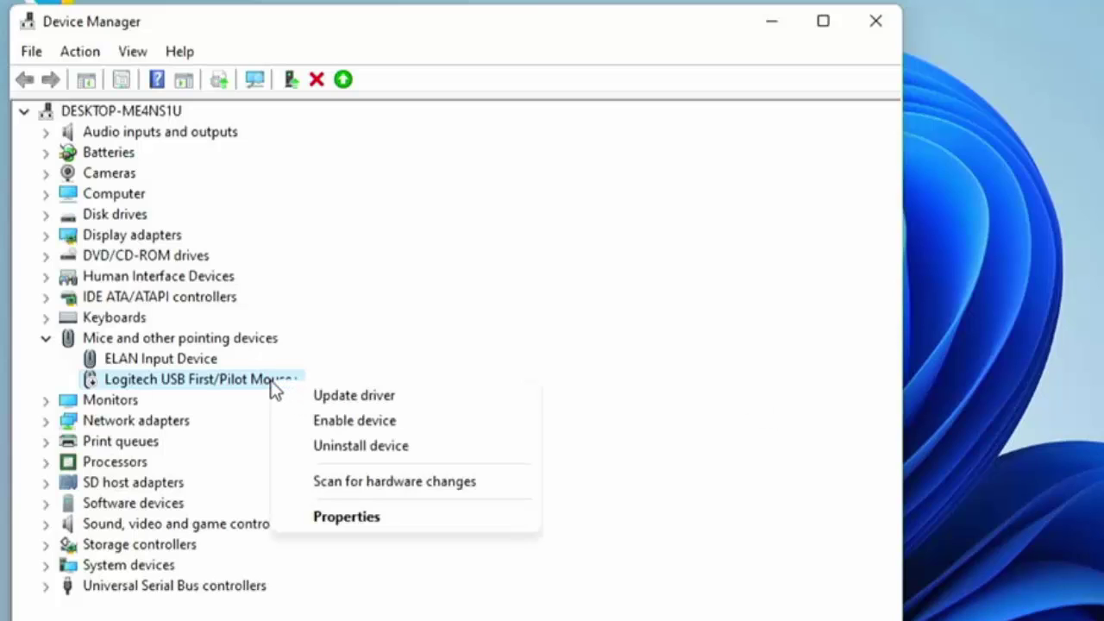
left_click(382, 422)
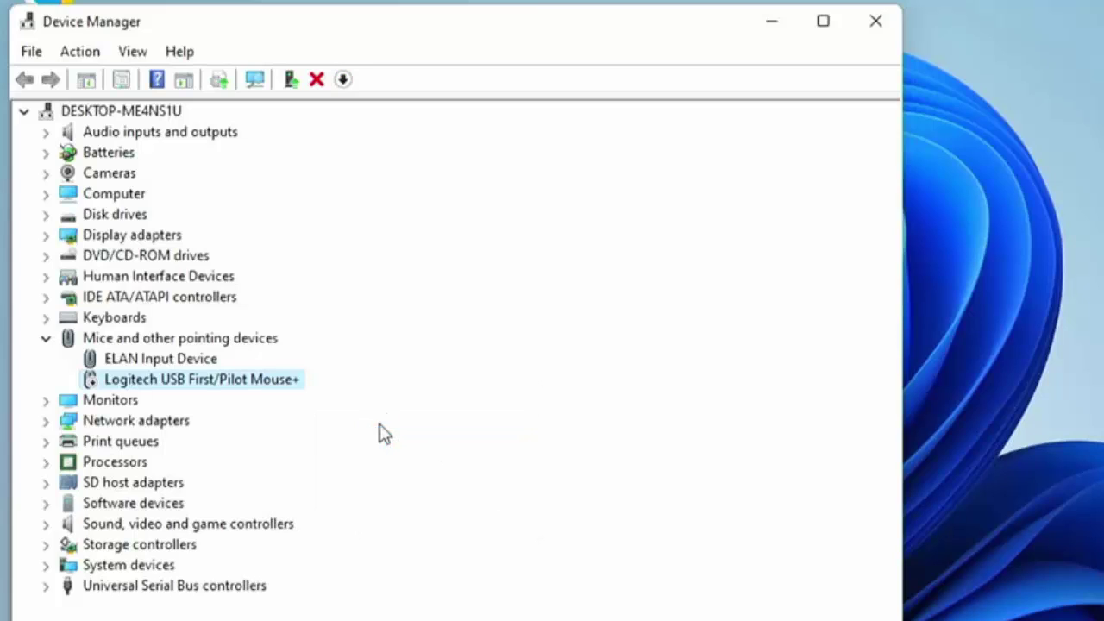
Check the uninstall option for the ELAN Input Device and leave it without choosing an action
right_click(209, 366)
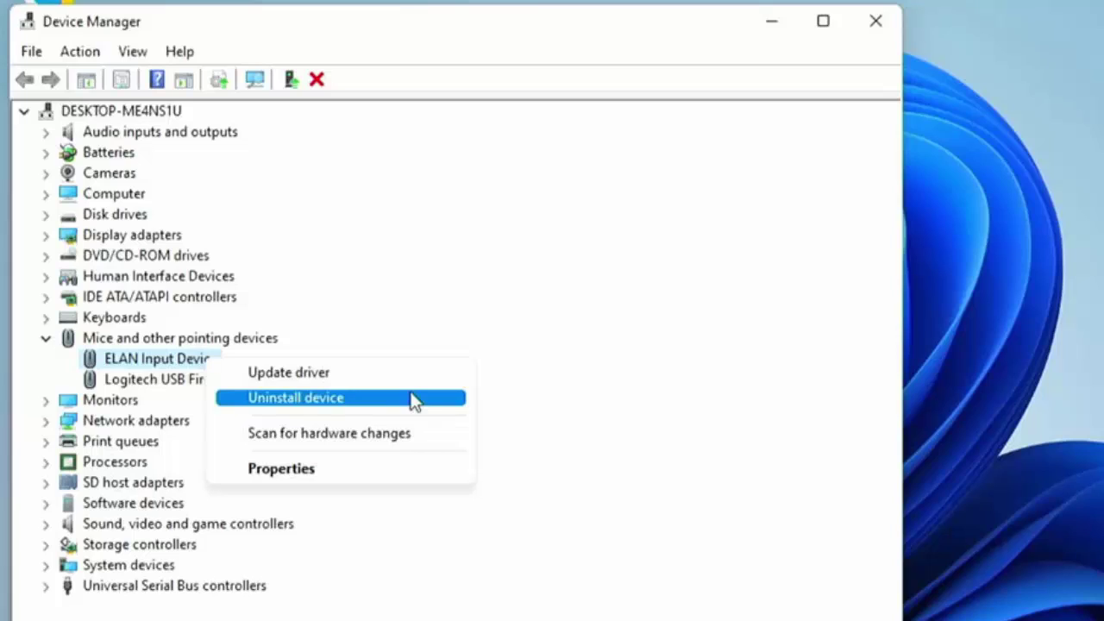
left_click(599, 370)
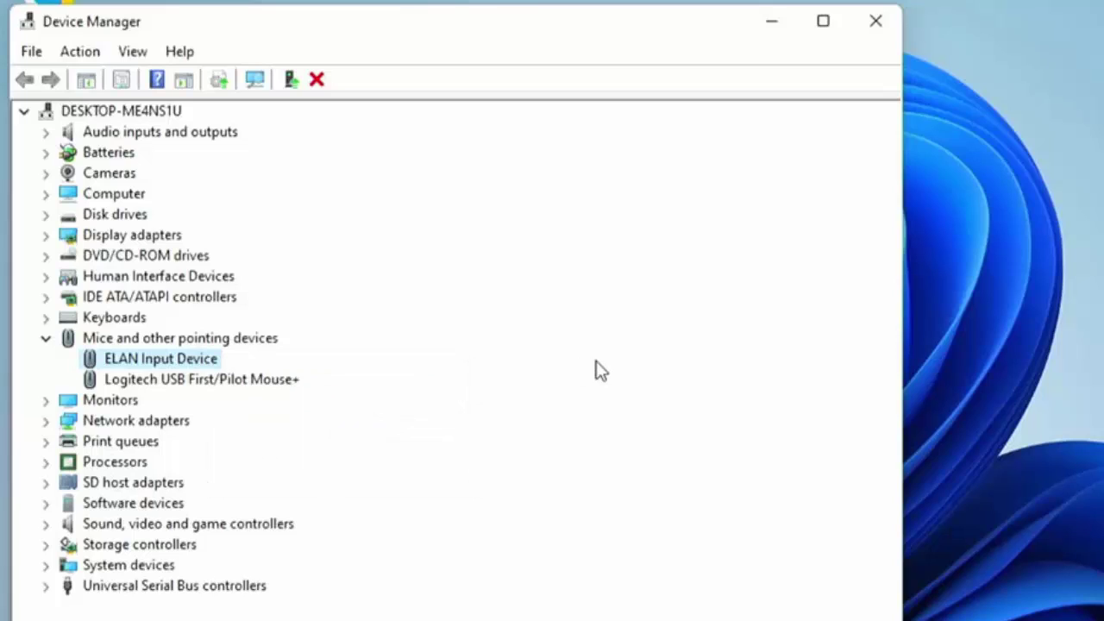